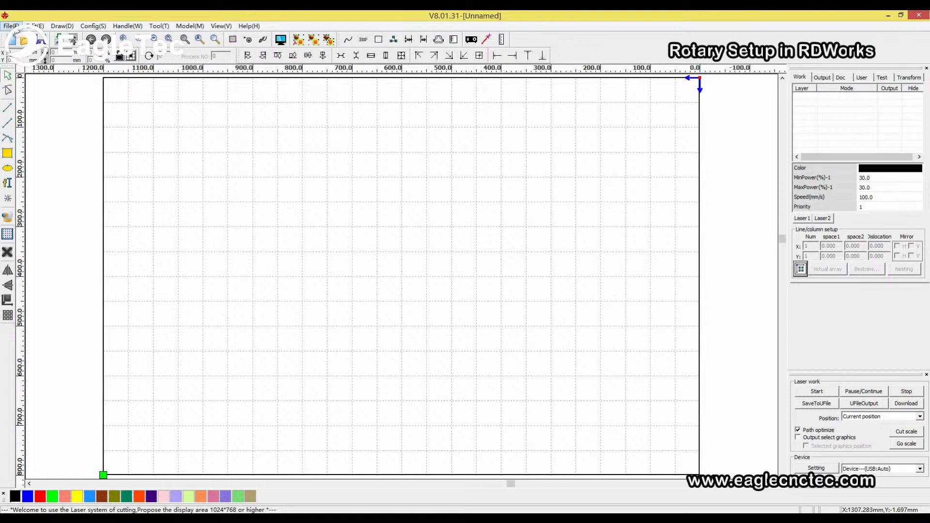
Step: Choose Vendor settings from the File menu to reach the vendor password prompt
{"action": "left_click", "coordinate": [12, 26]}
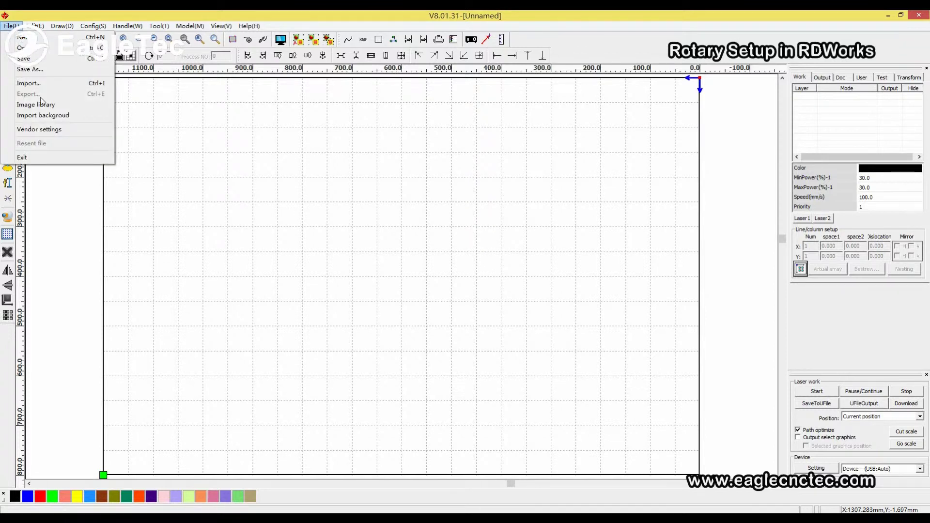
{"action": "left_click", "coordinate": [51, 130]}
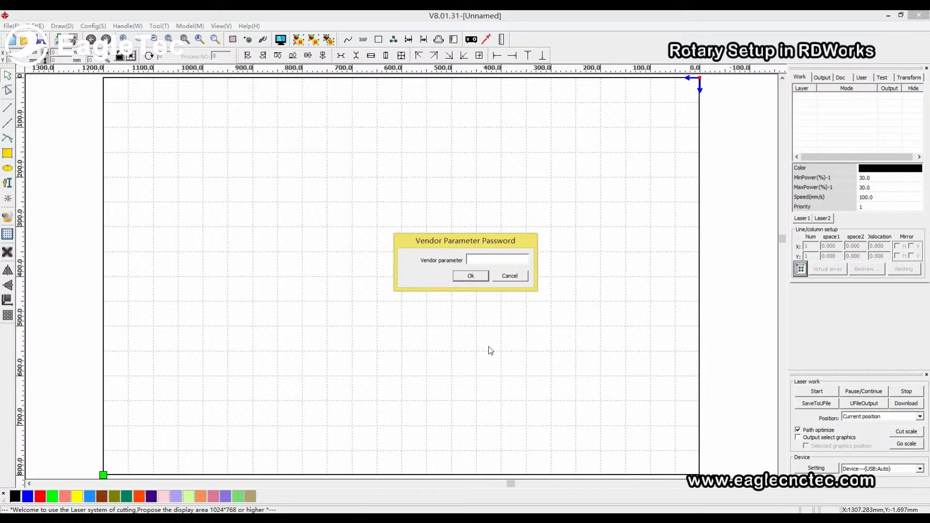
{"action": "type", "text": "R"}
{"action": "type", "text": "888"}
Step: Confirm the vendor password, read machine parameters, and dismiss the 'No Connected Device!' warning
{"action": "left_click", "coordinate": [477, 276]}
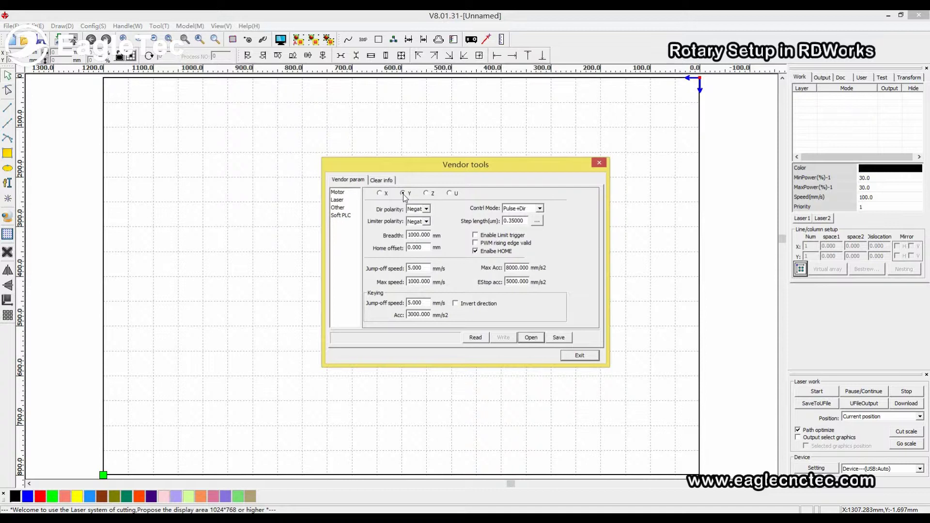
{"action": "left_click", "coordinate": [473, 339]}
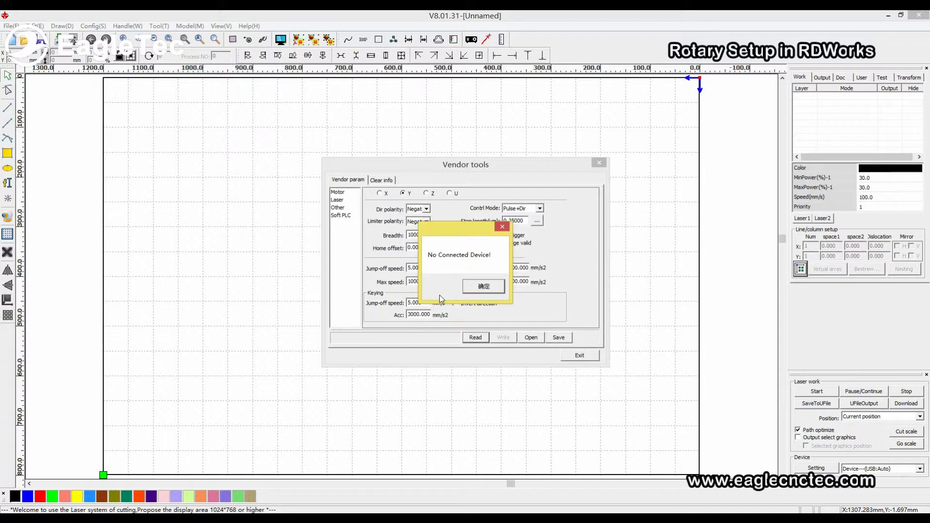
{"action": "left_click", "coordinate": [482, 286]}
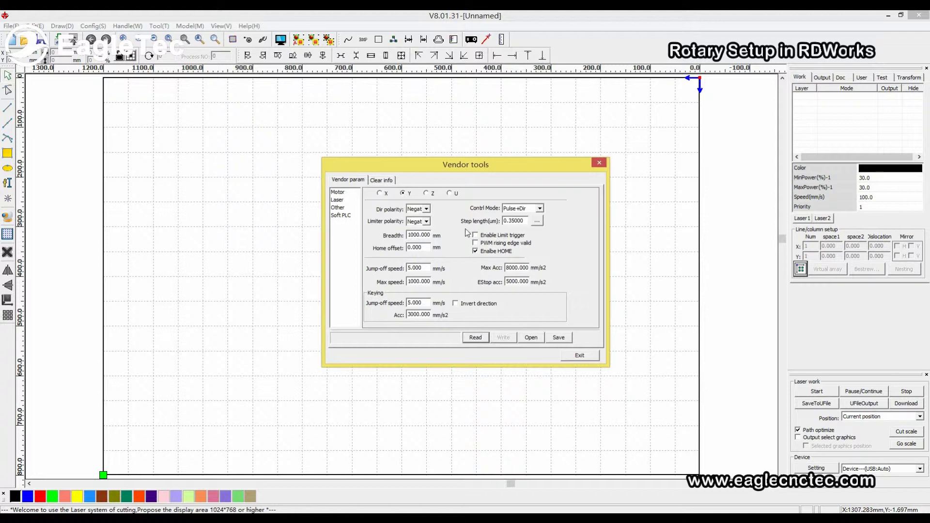
Step: In the Y-axis step length calculator, enter graph length 10 mm and measuring length 14 mm
{"action": "left_click", "coordinate": [536, 221]}
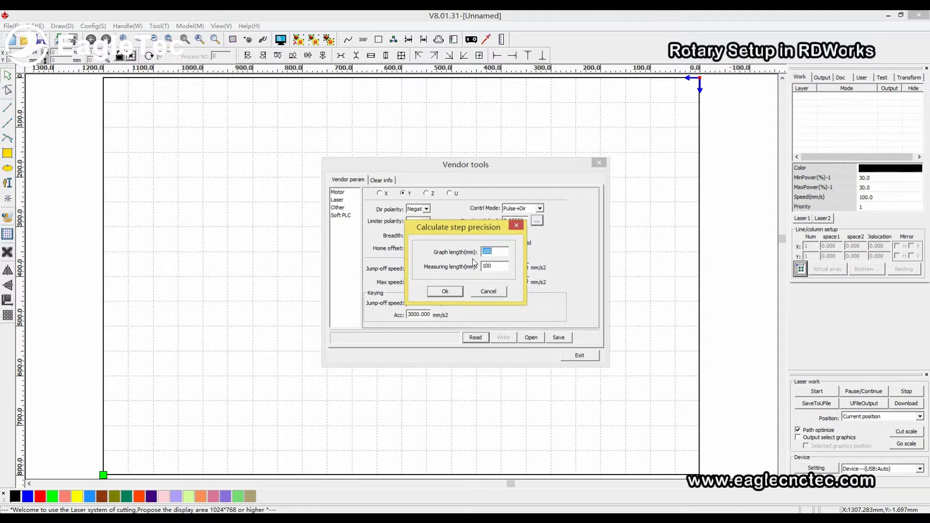
{"action": "left_click", "coordinate": [497, 253]}
{"action": "double_click", "coordinate": [498, 252]}
{"action": "type", "text": "10"}
{"action": "left_click", "coordinate": [482, 267]}
{"action": "type", "text": "1"}
{"action": "type", "text": "4"}
Step: Accept the 0.49000 Y-axis step length and exit the Vendor tools dialog
{"action": "left_click", "coordinate": [445, 292]}
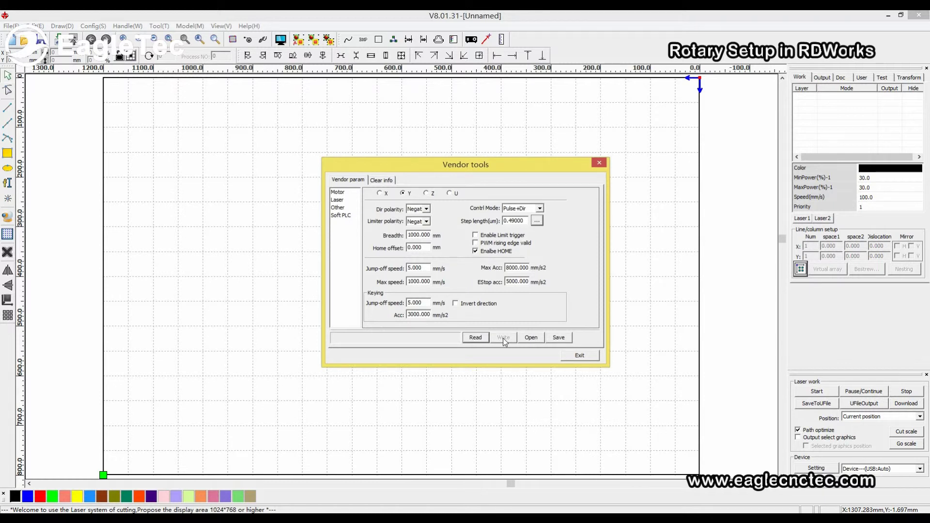
{"action": "left_click", "coordinate": [581, 356]}
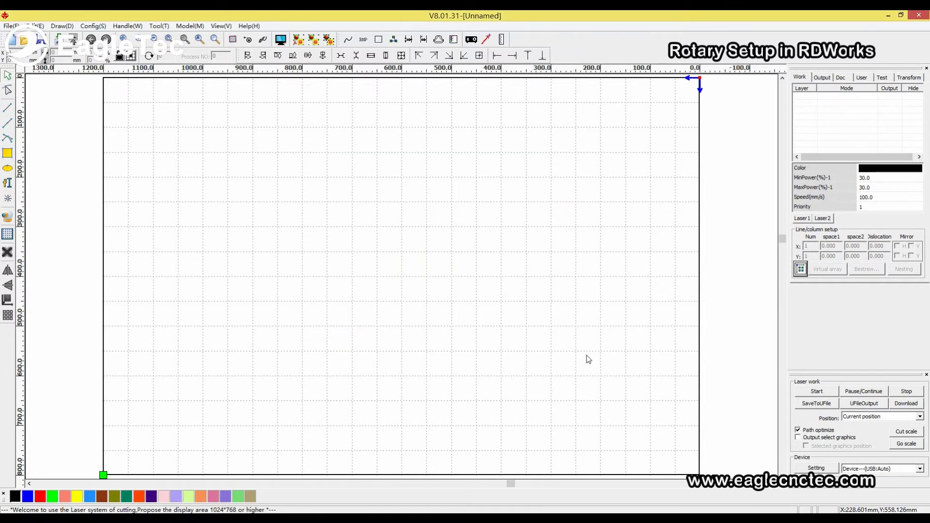